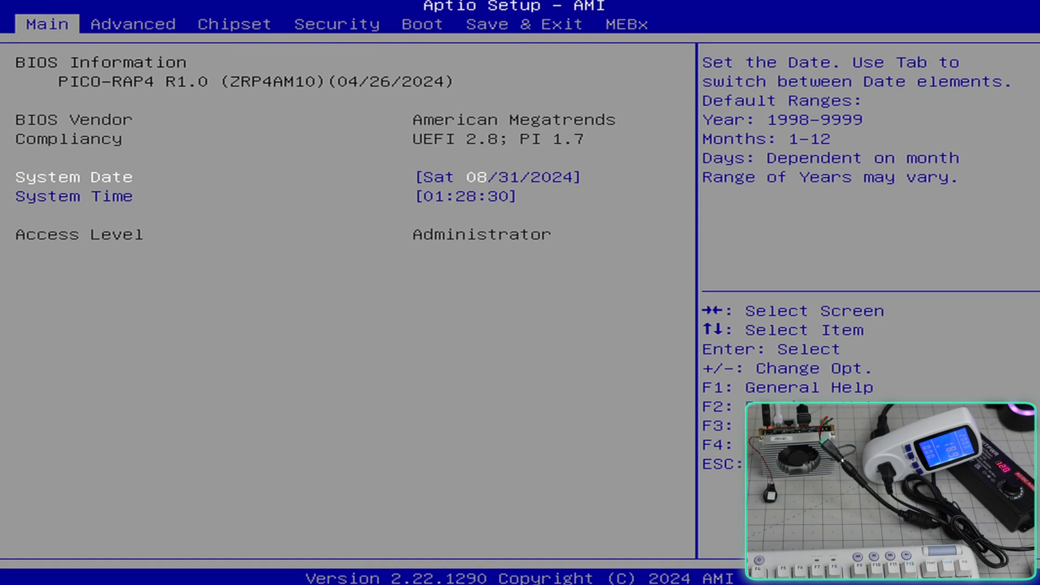
Step: In the Advanced tab, review the CPU Configuration, PCH-FW (ME firmware) and PTT Configuration pages
key("Right")
key("Return")
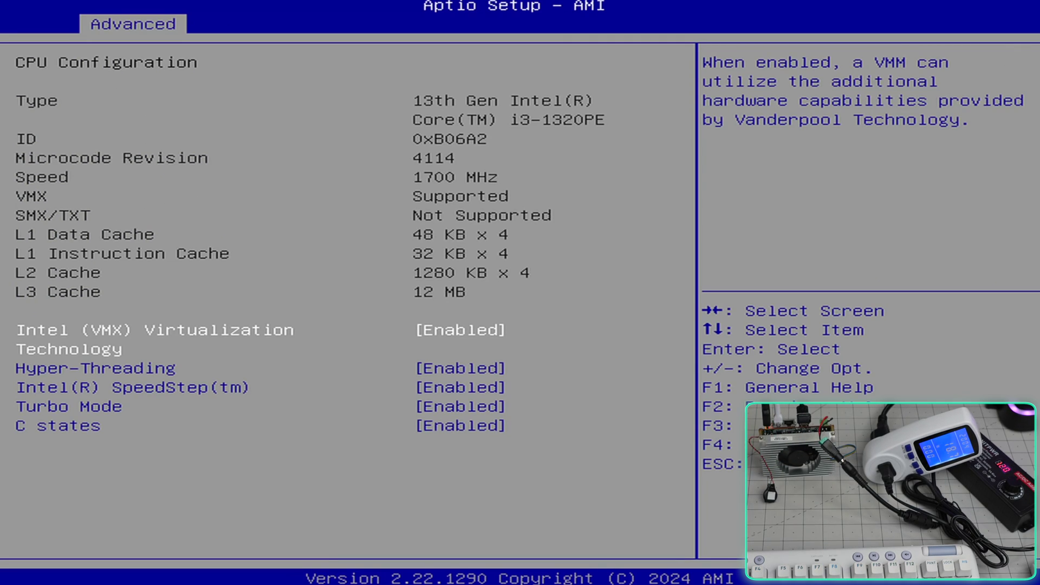
key("Escape")
key("Down")
key("Return")
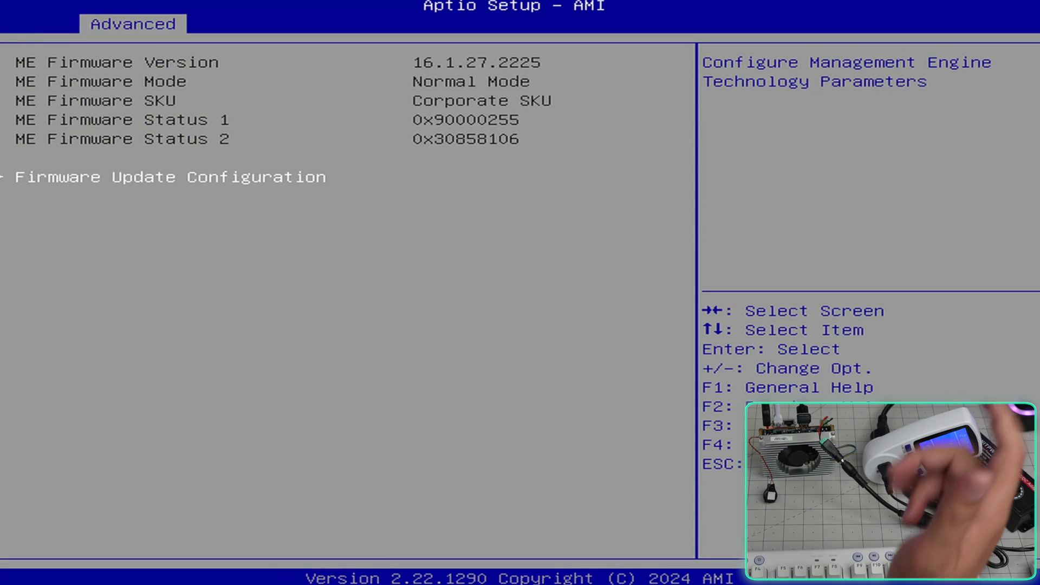
key("Escape")
key("Down")
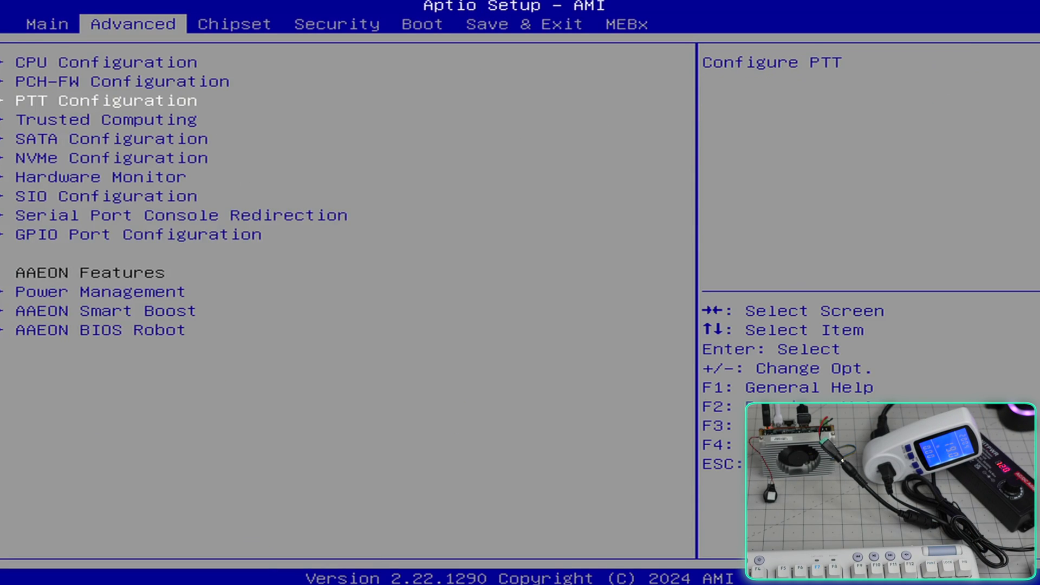
key("Return")
key("Escape")
Step: Review Trusted Computing and NVMe Configuration, including the Samsung SSD 990 PRO 4TB details
key("Down")
key("Return")
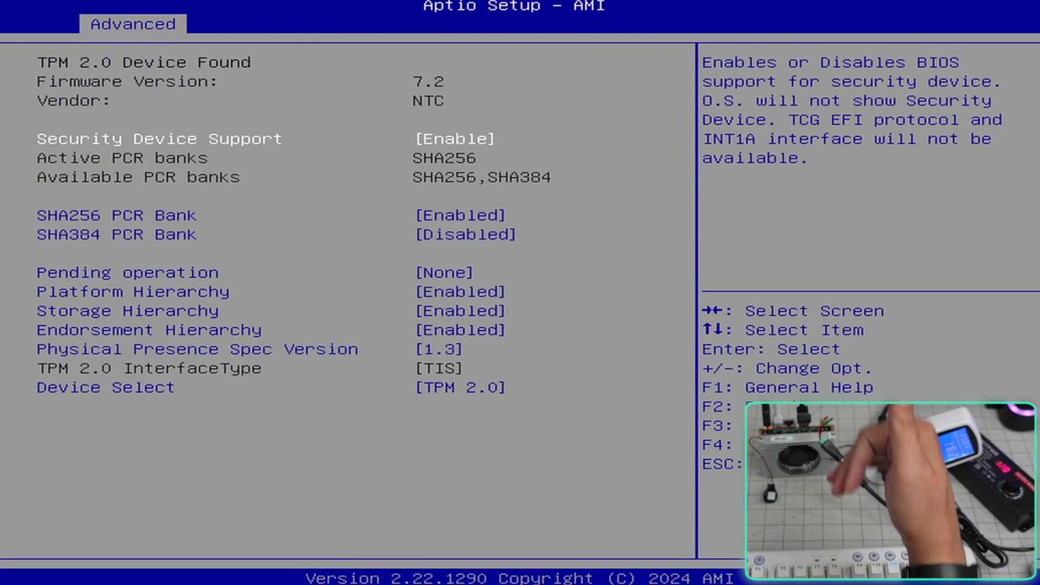
key("Escape")
key("Down")
key("Down")
key("Return")
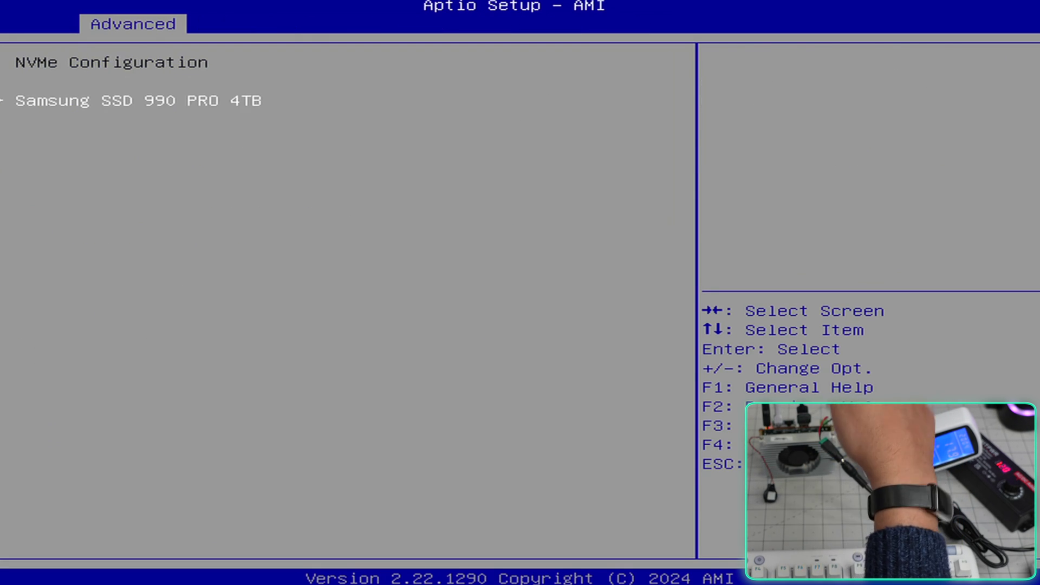
key("Return")
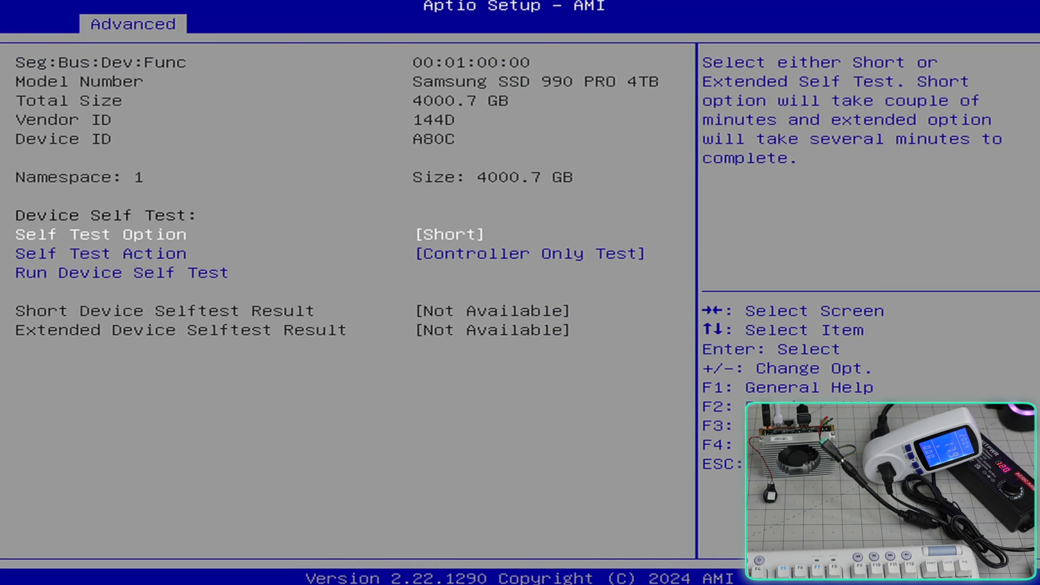
key("Escape")
key("Escape")
Step: Check the Hardware Monitor readings and GPIO Port Configuration, then view Power Management
key("Down")
key("Return")
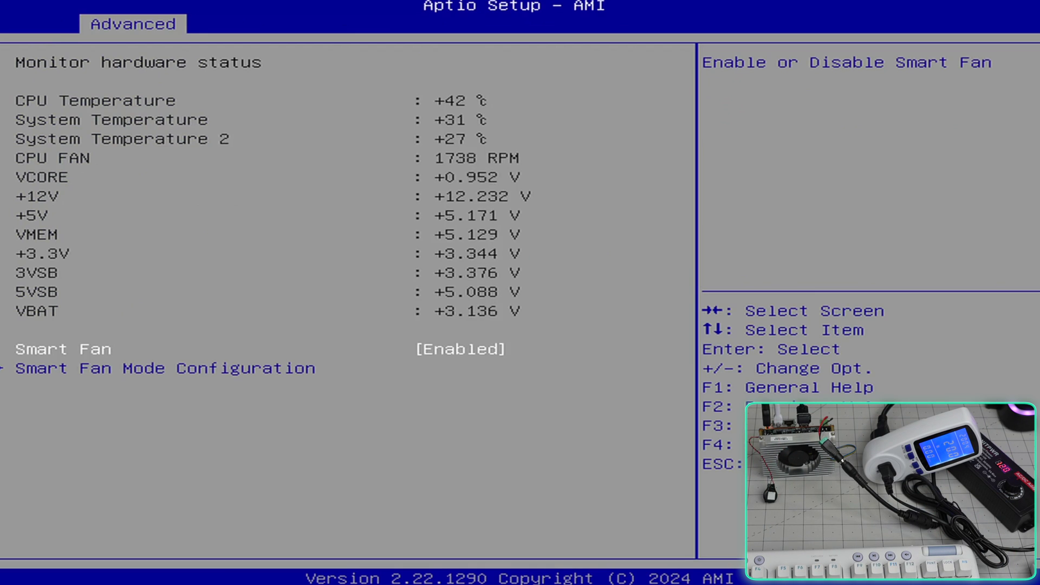
key("Escape")
key("Down")
key("Down")
key("Down")
key("Return")
key("Escape")
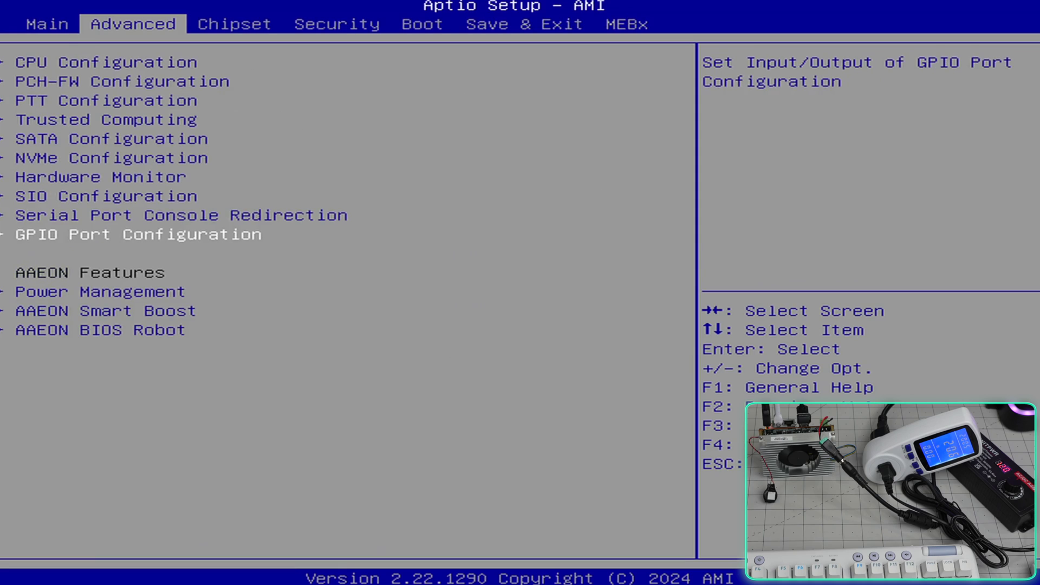
key("Down")
key("Return")
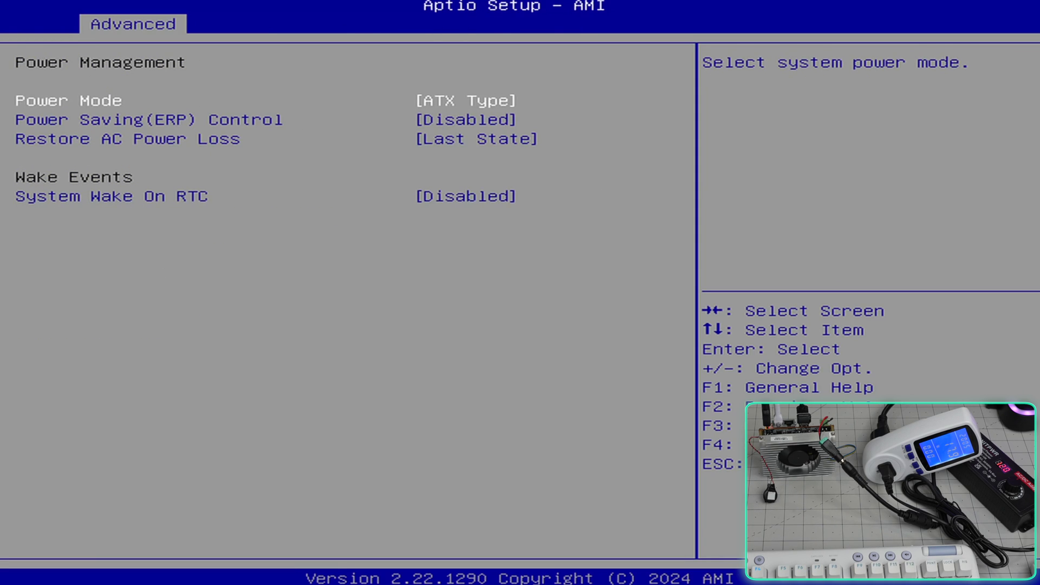
Step: Set AAEON Smart Boost to Maximum Performance
key("Escape")
key("Down")
key("Return")
key("Return")
key("Up")
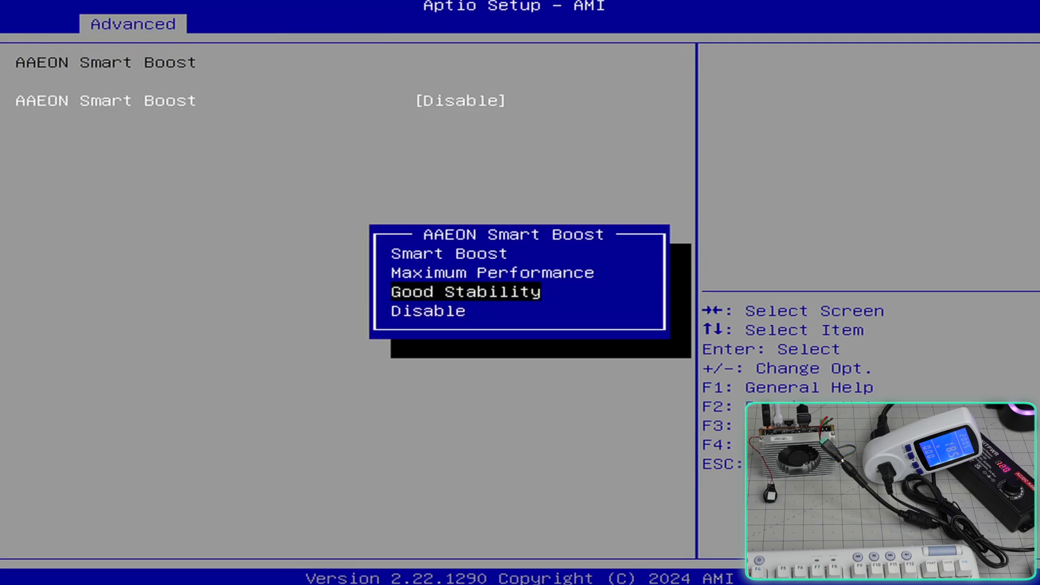
key("Return")
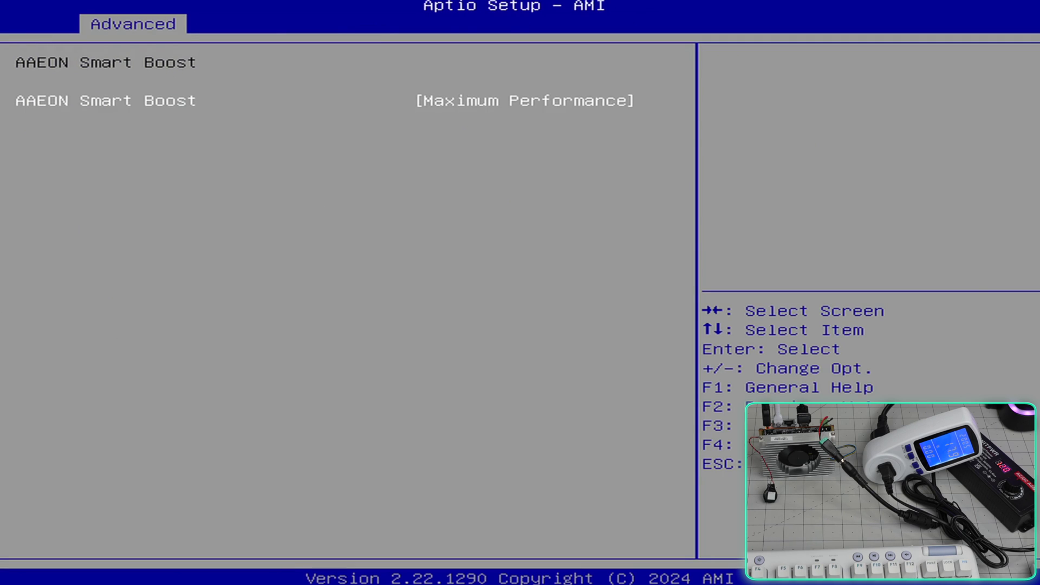
key("Escape")
Step: Browse the Chipset tab's System Agent, Memory Configuration and LVDS pages, then move to MEBx
key("Right")
key("Return")
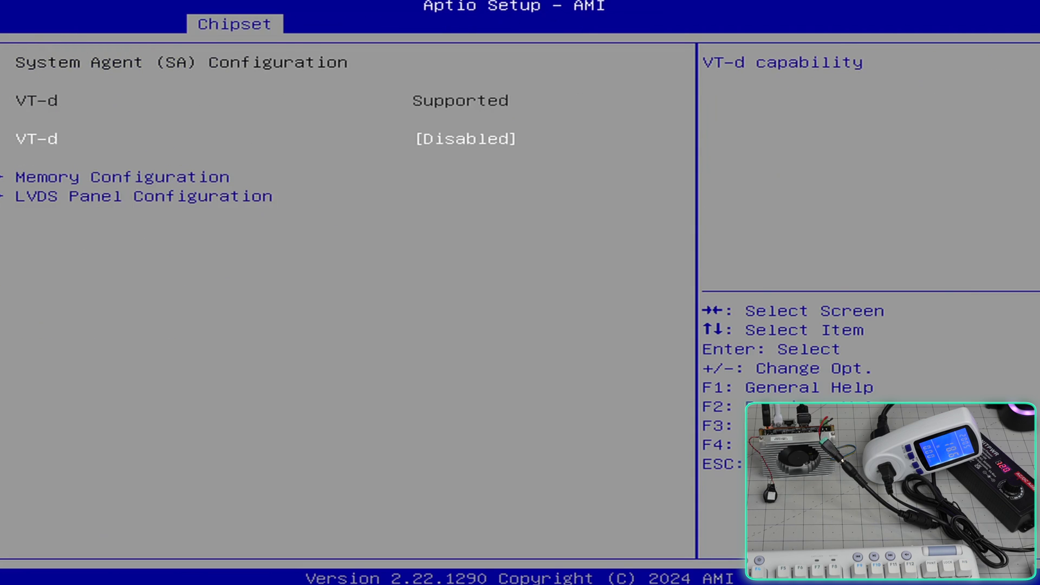
key("Down")
key("Return")
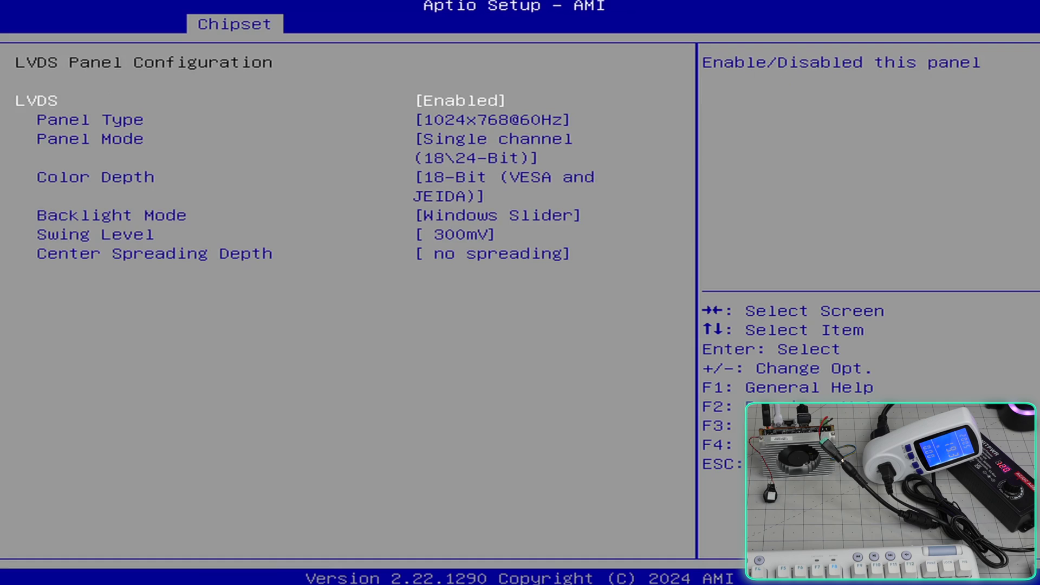
key("Escape")
key("Right")
key("Right")
key("Right")
key("Right")
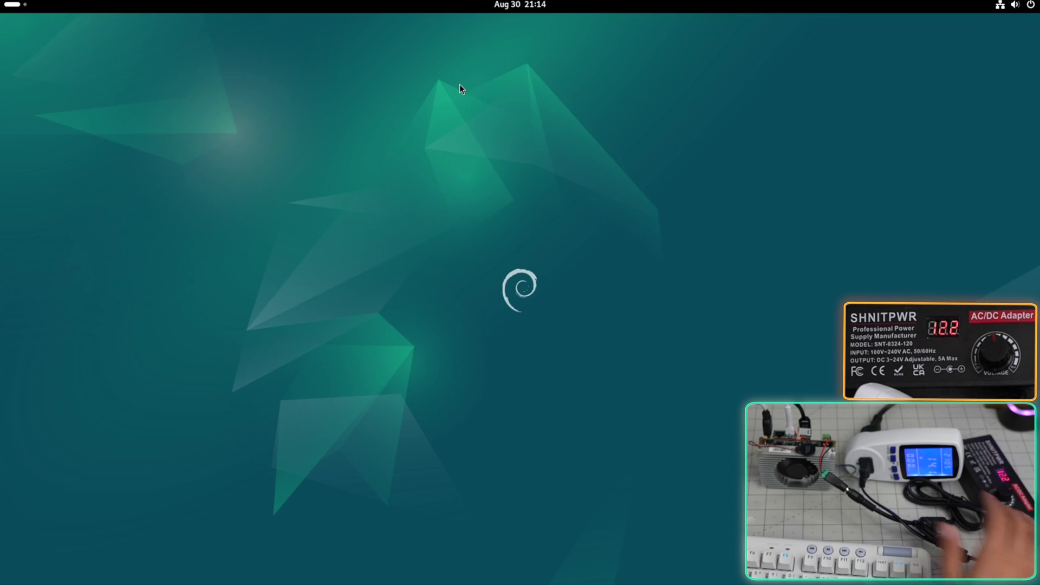
Step: Search YouTube for '4k video demo lg' and play the 2020 LG OLED demo video
type("youtube.com")
key("Return")
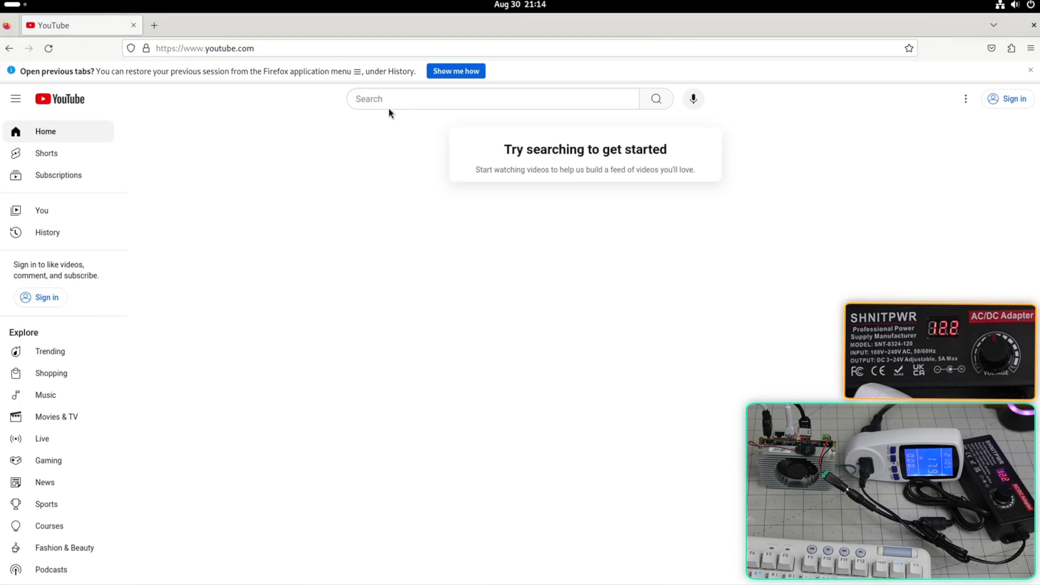
left_click(386, 103)
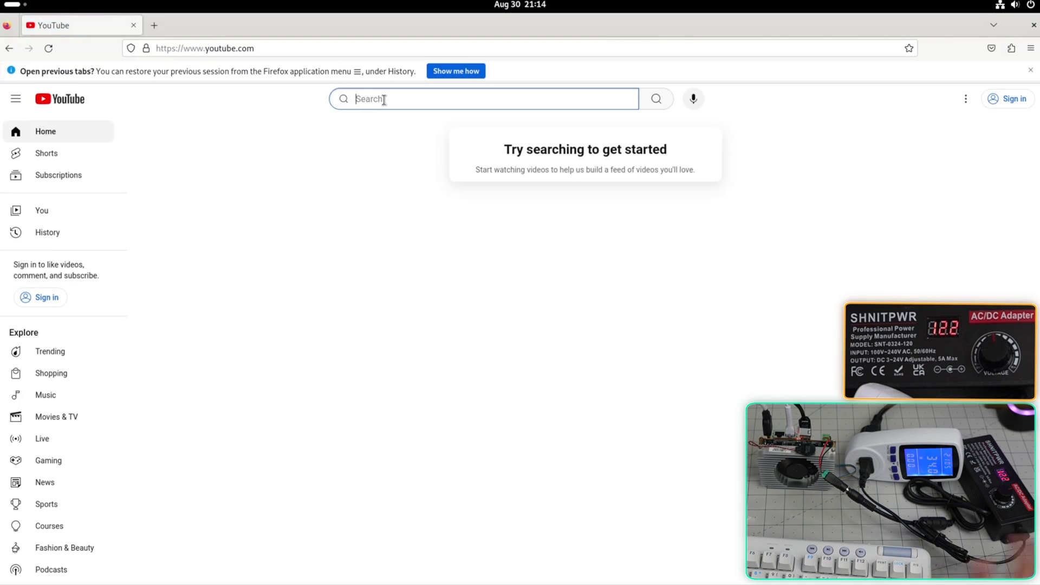
type("4k video demo lg")
key("Return")
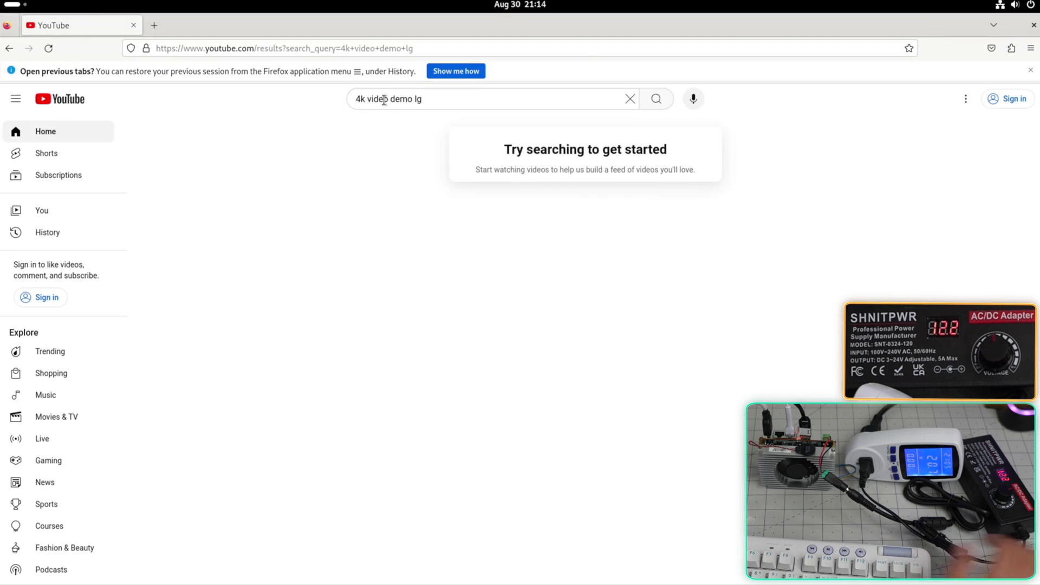
left_click(376, 339)
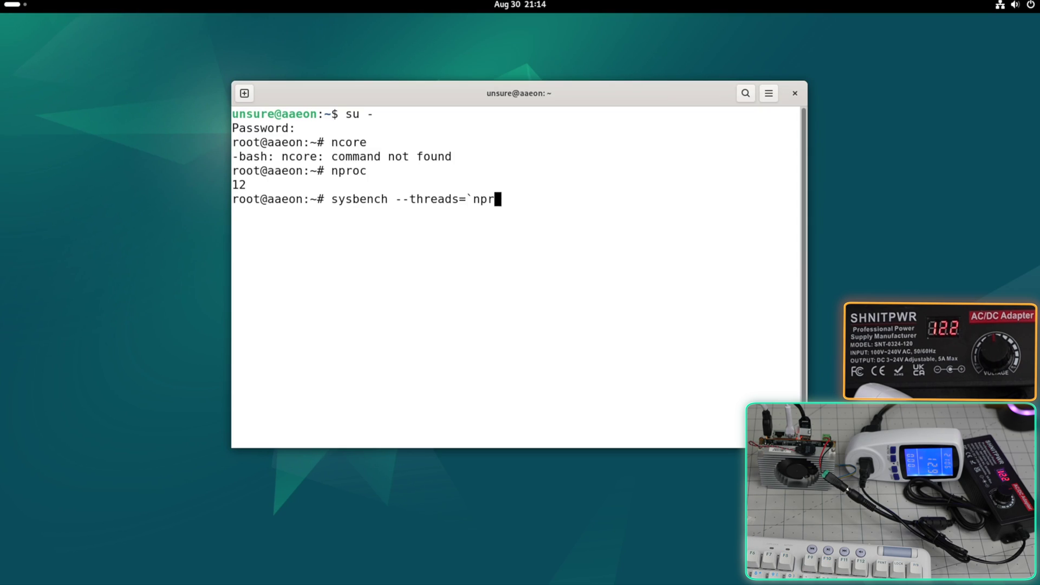
Step: Run the CPU benchmarks, select the 441274 bogo ops result, clear the screen, and enter flashrom -p internal -r bios.bin
key("Return")
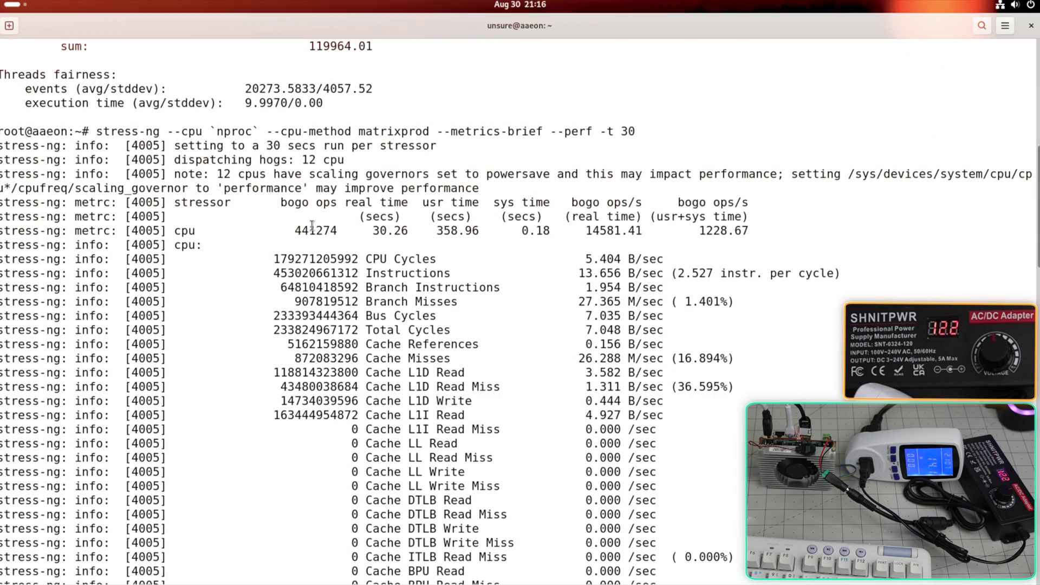
double_click(312, 230)
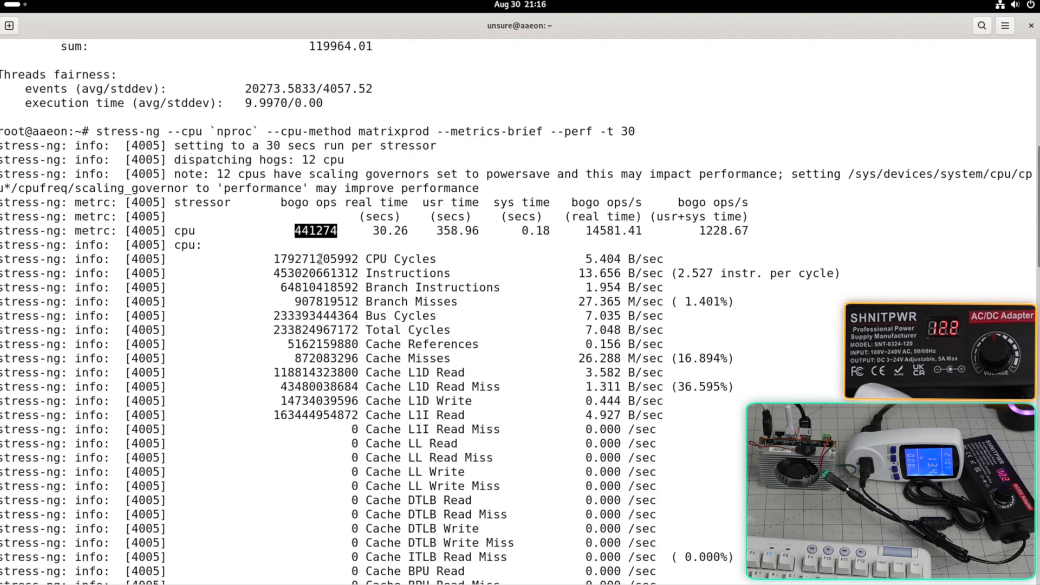
key("ctrl+l")
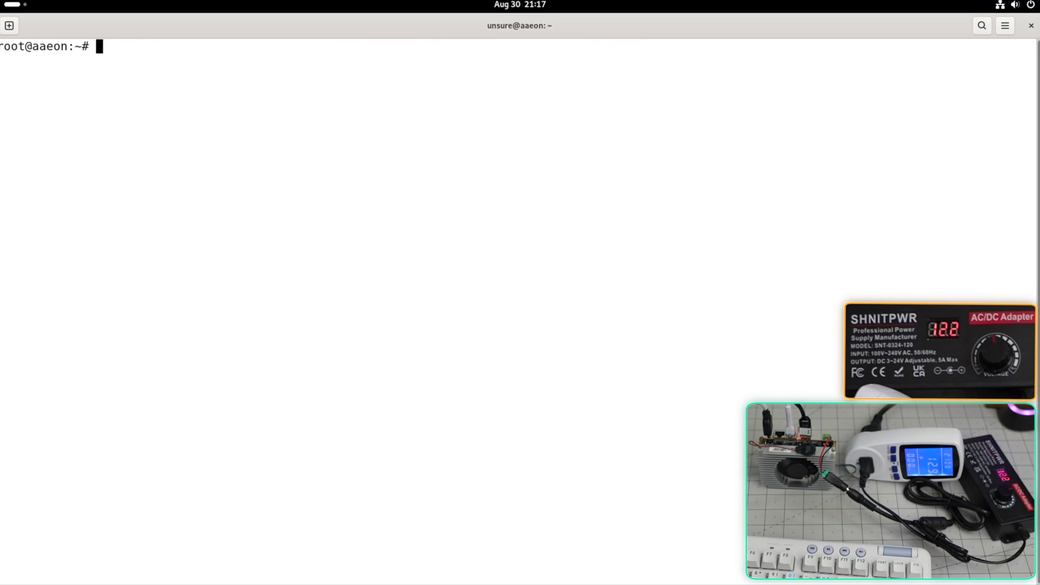
type("flashrom -p internal")
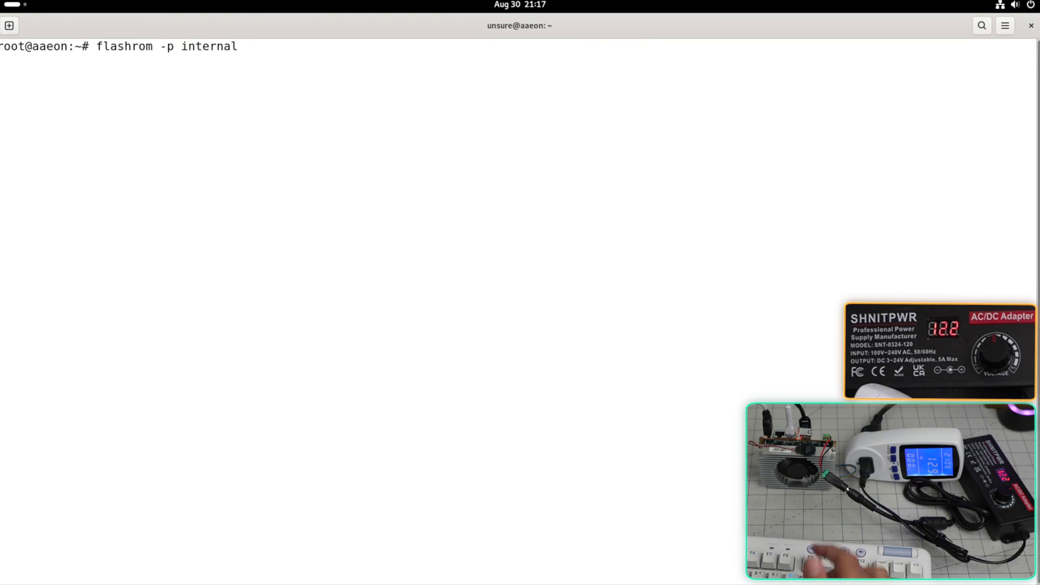
type(" -r bios.bin")
Step: Dump the BIOS to bios.bin with flashrom, list files with ls -lah, and inspect it in ghex
key("Return")
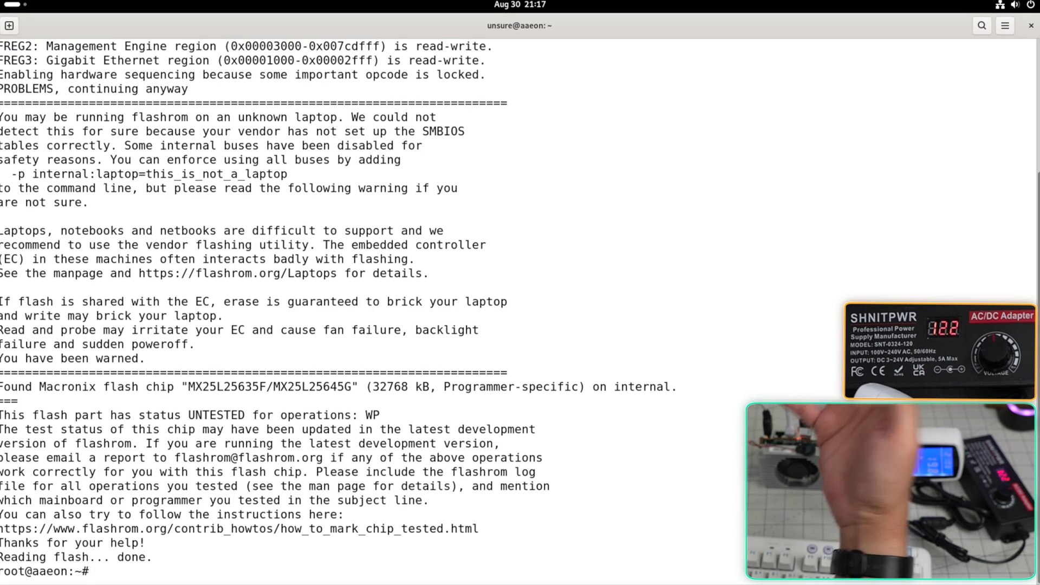
key("Return")
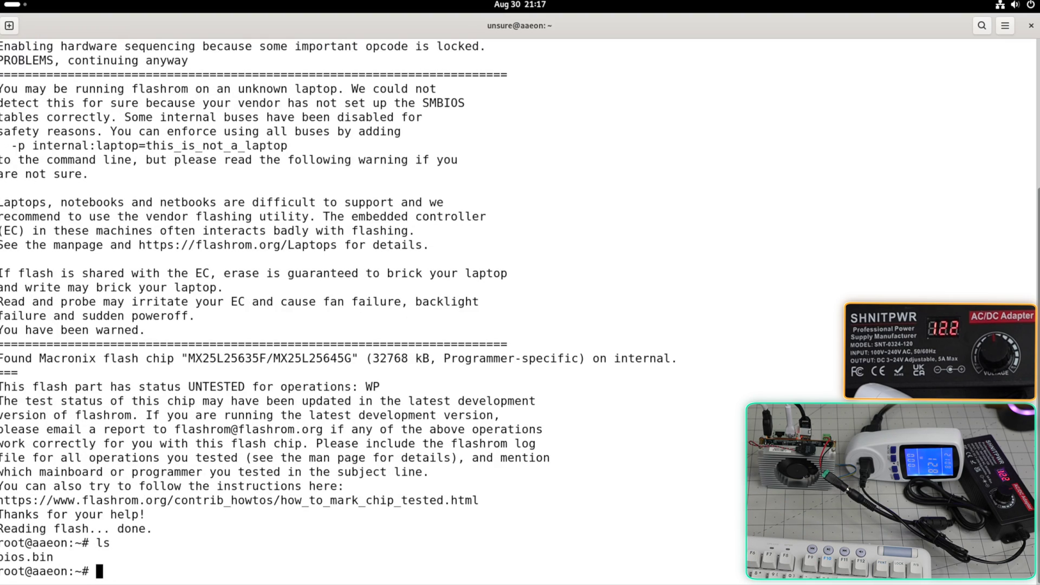
type("ls -lah")
key("Return")
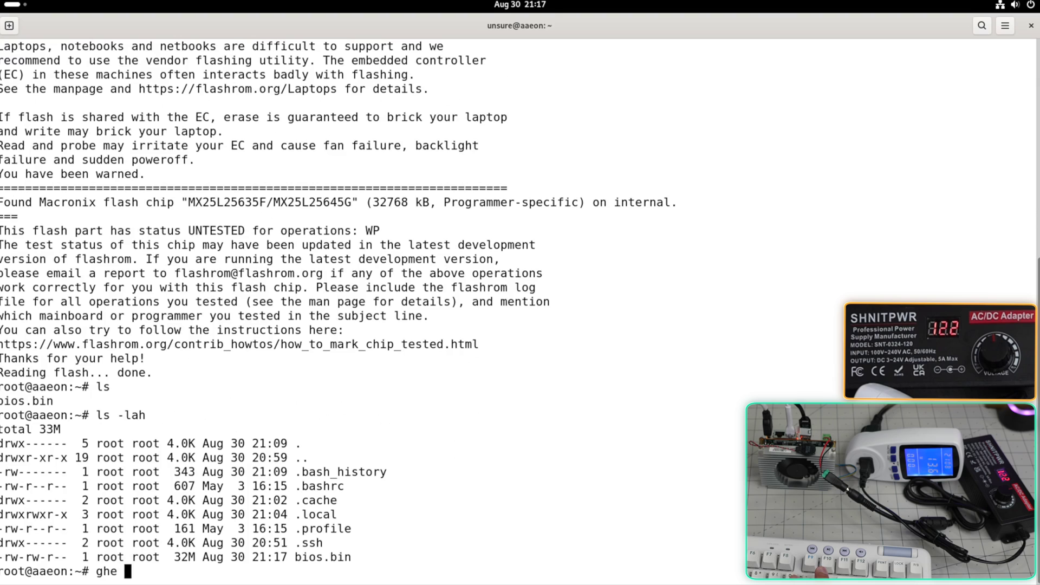
key("Return")
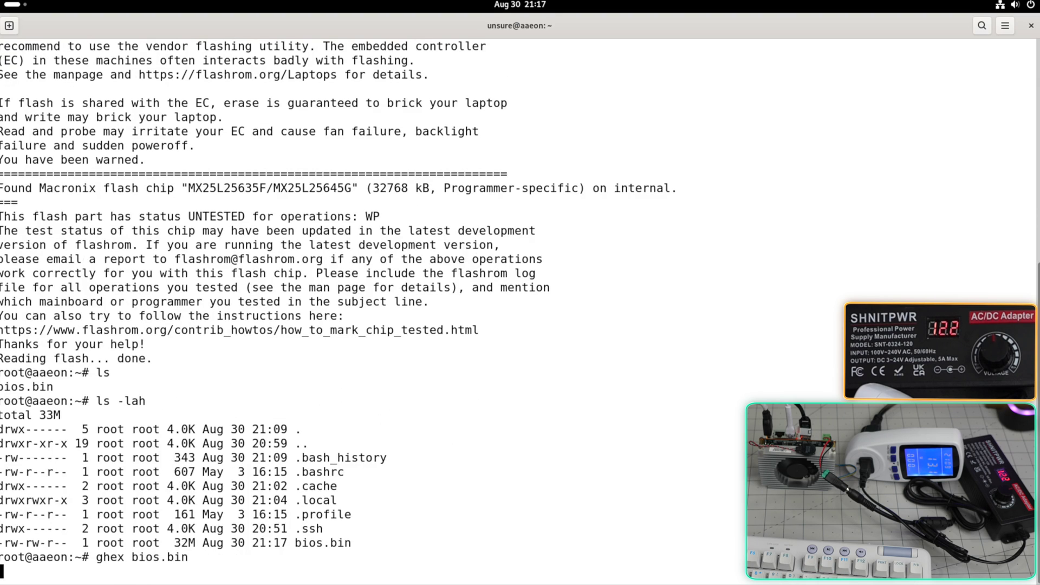
key("ctrl+c")
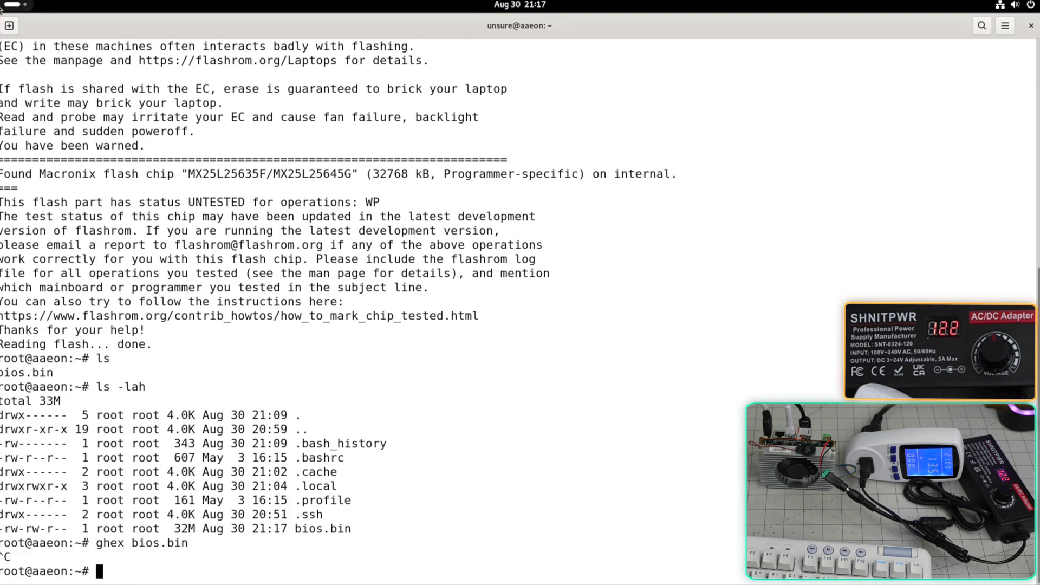
Step: Search the web for 'intel me cleaner github' and open the me_cleaner repository
left_click(11, 4)
left_click(379, 558)
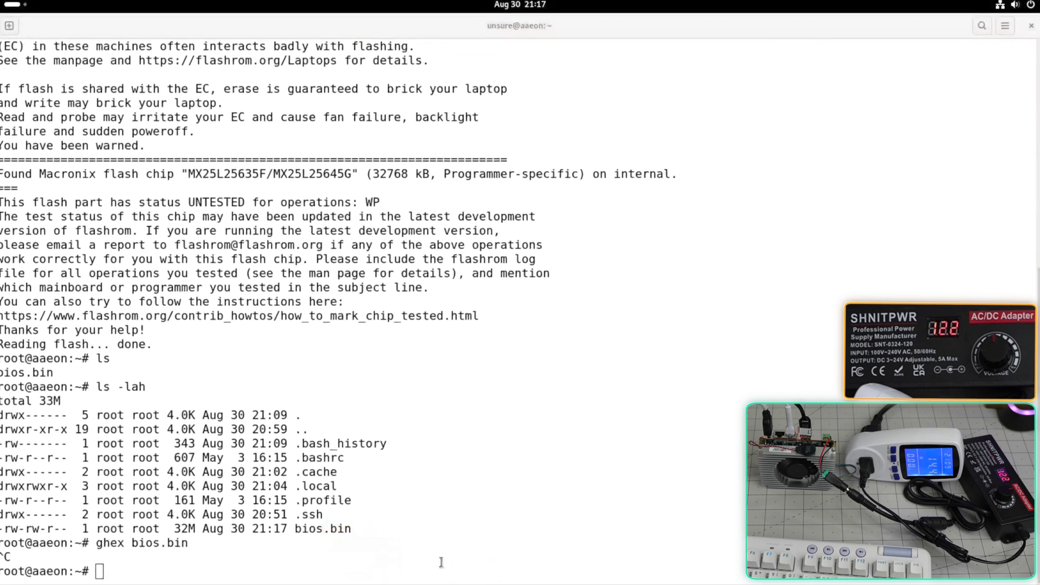
type("int")
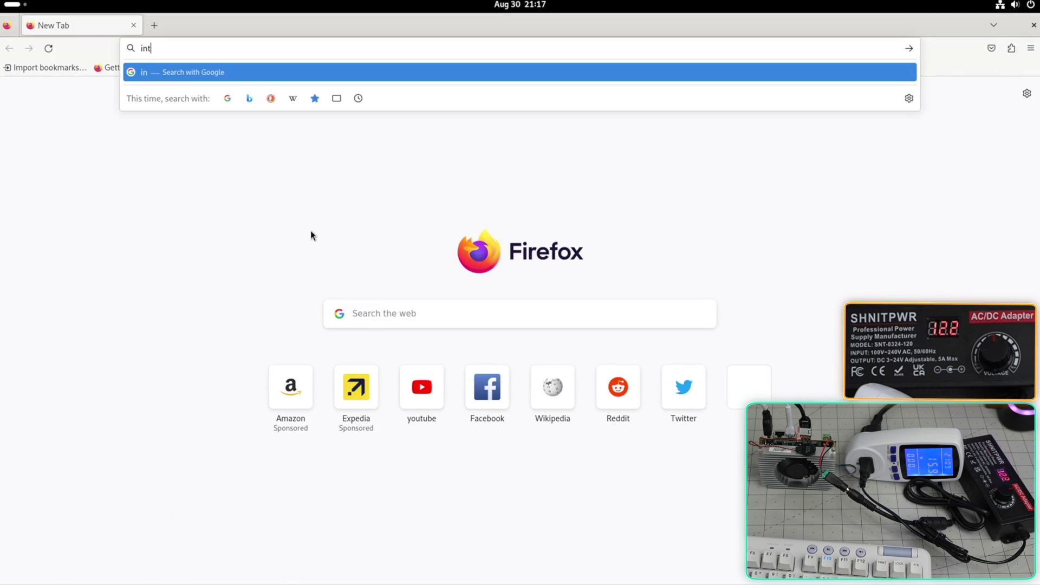
type("el me cleaner github")
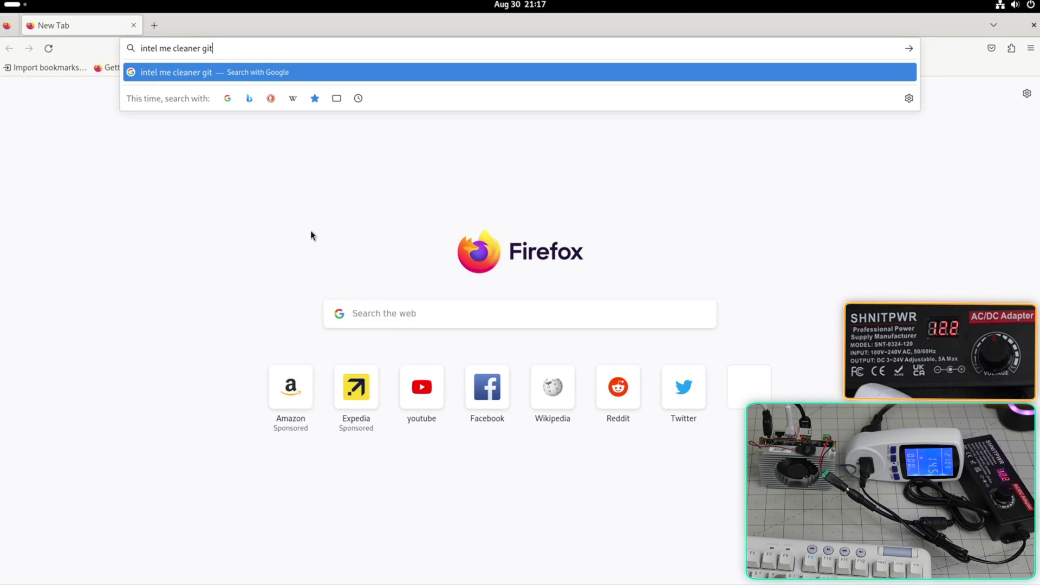
key("Return")
left_click(230, 179)
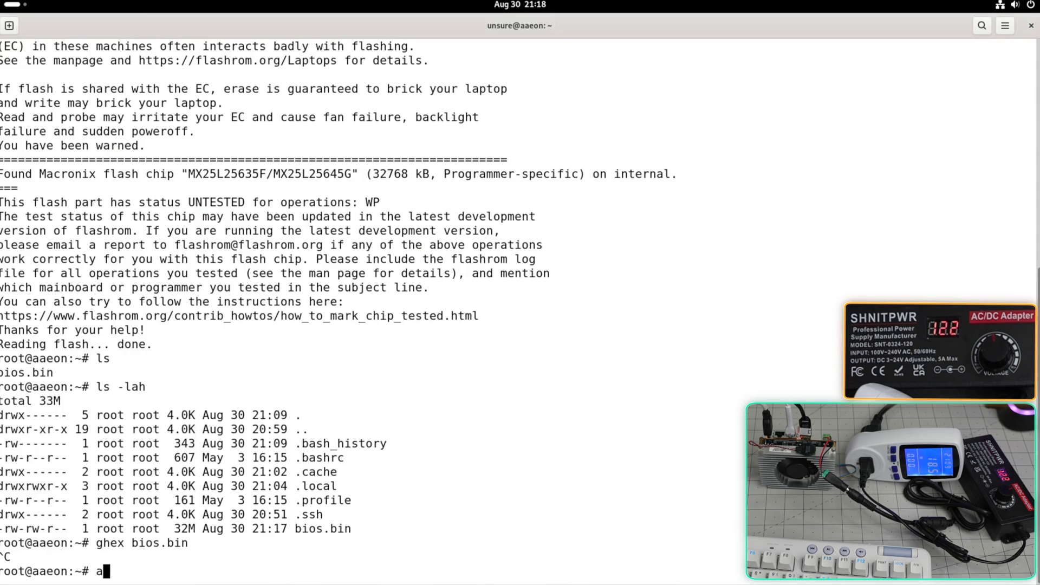
Step: Install git and clone the me_cleaner repository
type("y")
key("Return")
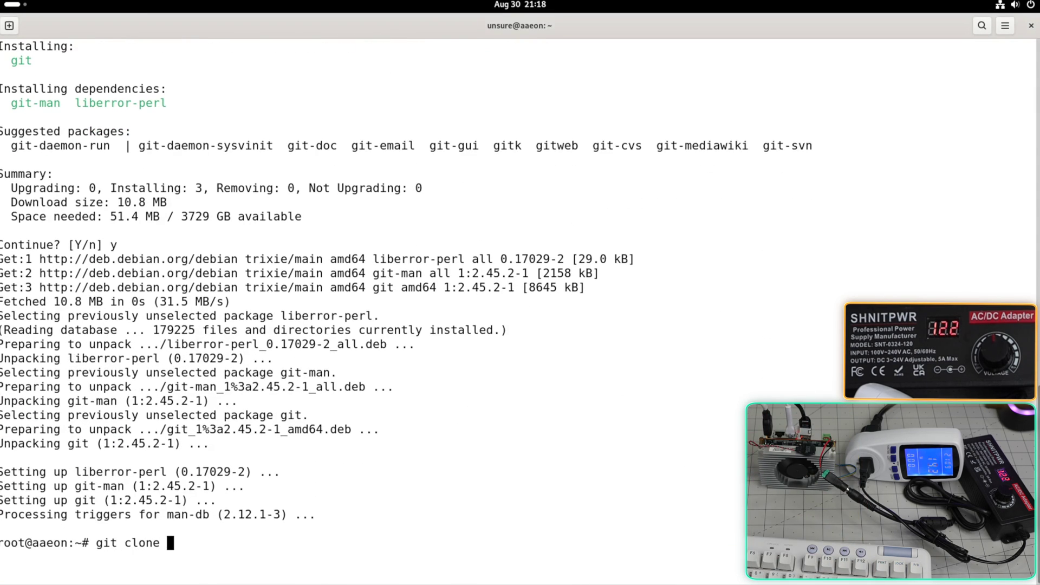
type("git clone")
key("ctrl+shift+v")
key("Return")
Step: List the home folder, change into me_cleaner, and list its contents
type("ls")
key("Return")
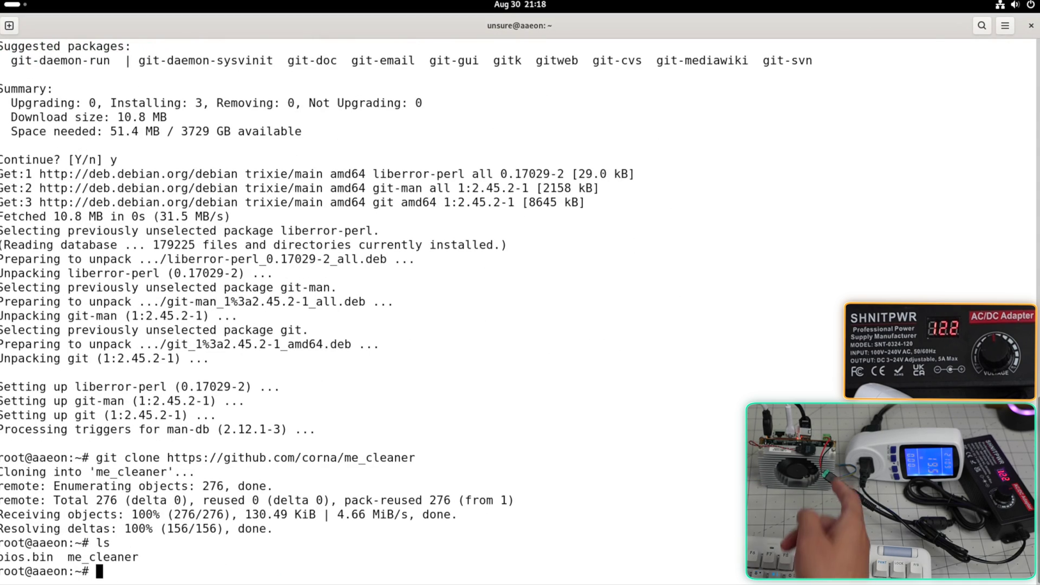
type("cd me")
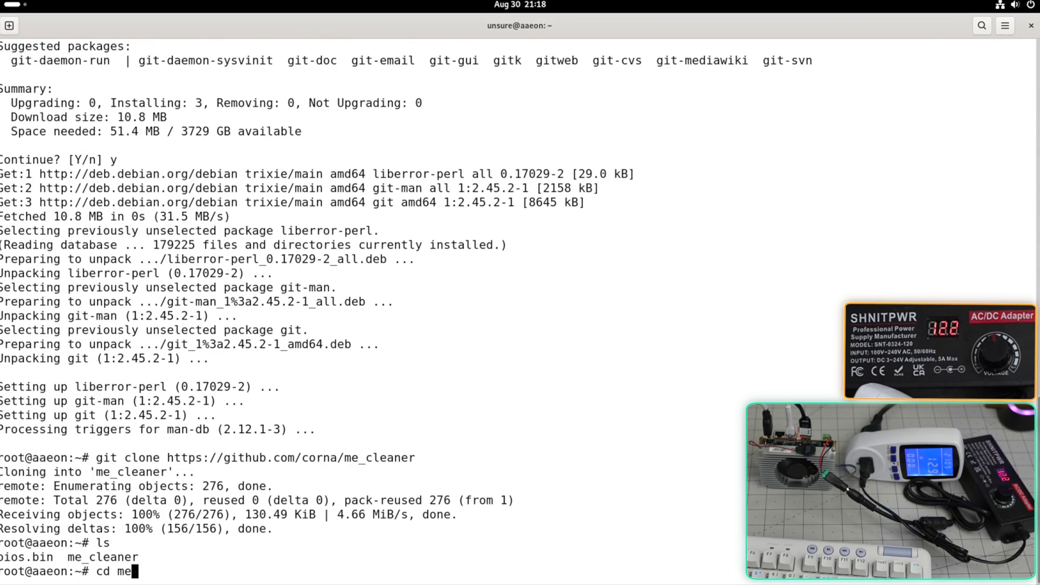
key("Tab")
key("Return")
type("ls")
key("Return")
Step: Move bios.bin from the home folder into the me_cleaner folder
type("mv ../bio")
key("Tab")
type(".")
key("Return")
Step: Copy the python usage command from the me_cleaner README on GitHub
key("alt+Tab")
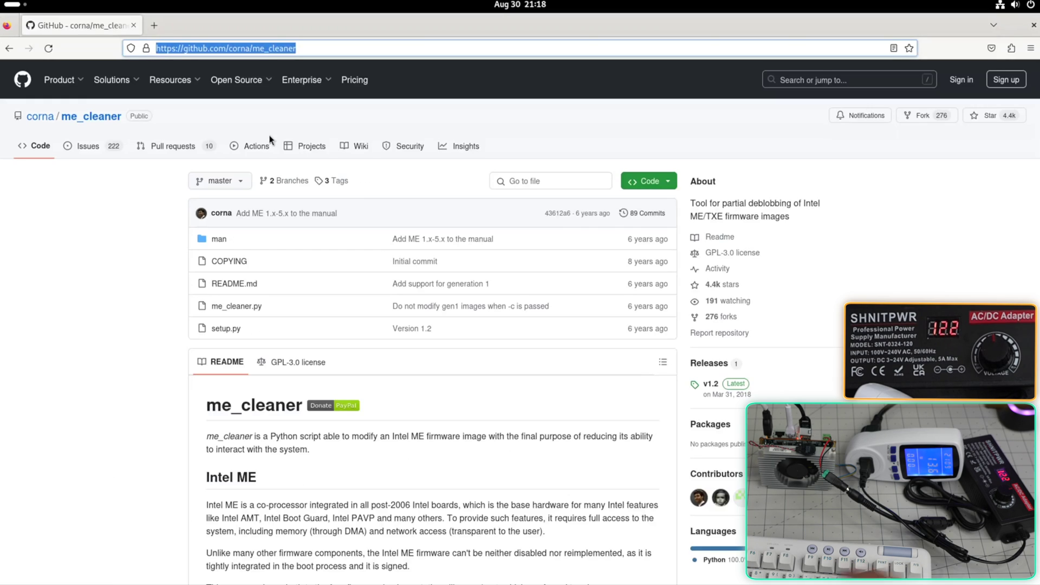
scroll(257, 185, "down", 15)
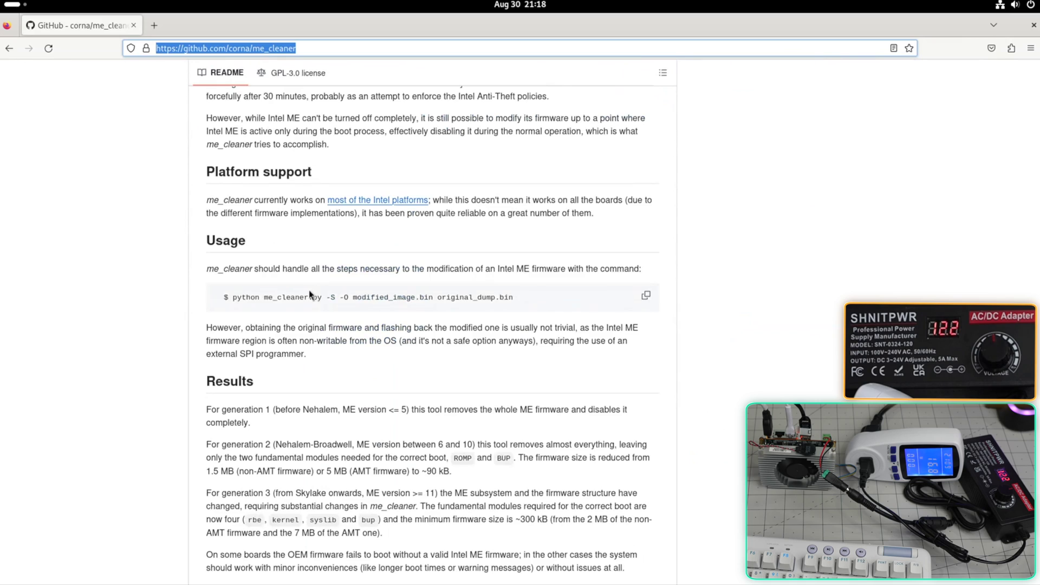
left_click_drag(233, 297, 343, 298)
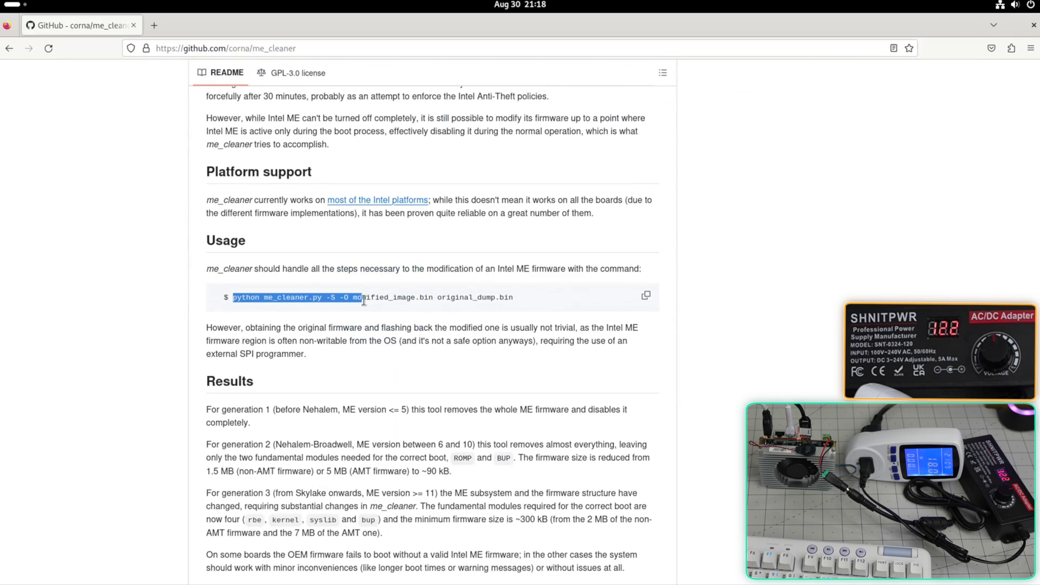
key("alt+Tab")
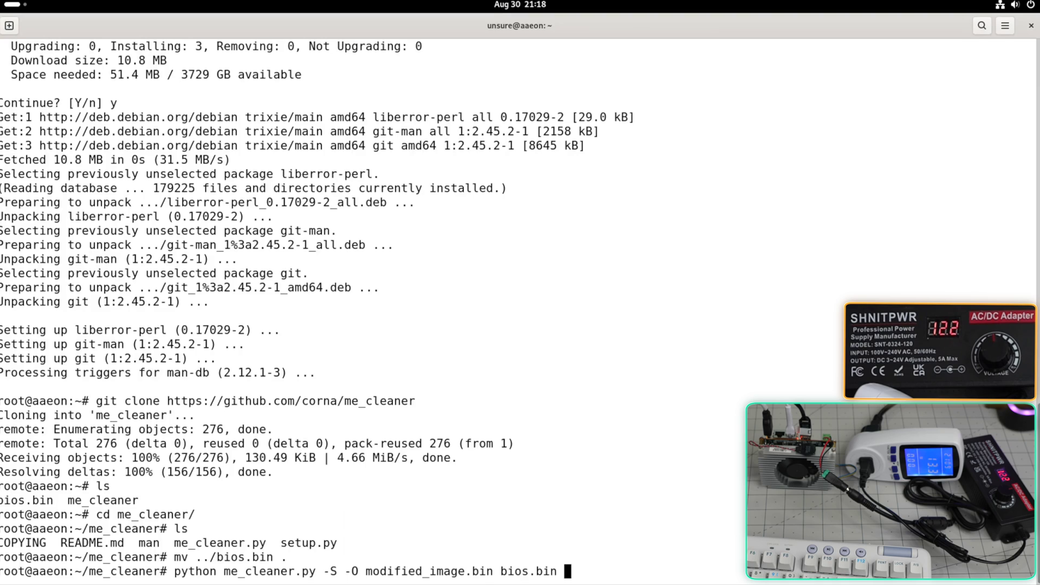
Step: Run me_cleaner -S -O modified_image.bin on bios.bin, installing python3 and rerunning it with python3
key("Return")
type("ap")
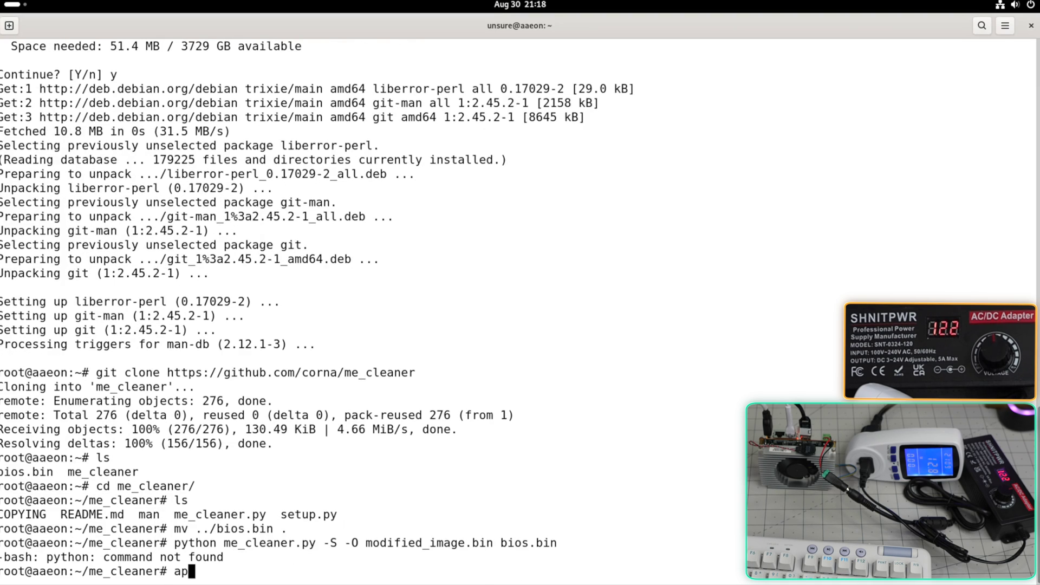
type("t install python")
key("Tab")
key("Tab")
type("n3")
key("Tab")
key("Tab")
key("n")
key("Return")
type("python3 me_cleaner.py -S -O modified_image.bin bios.bin")
key("Return")
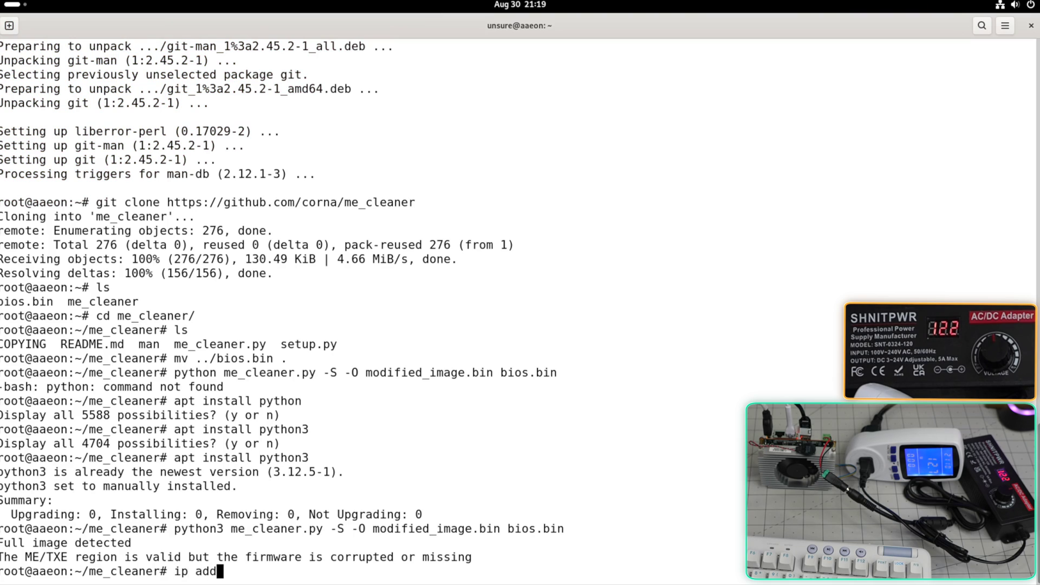
Step: Show interfaces with ip addr, then run a 50-stream bidirectional iperf3 test reaching about 2.35 Gbits/sec
type("r")
key("Return")
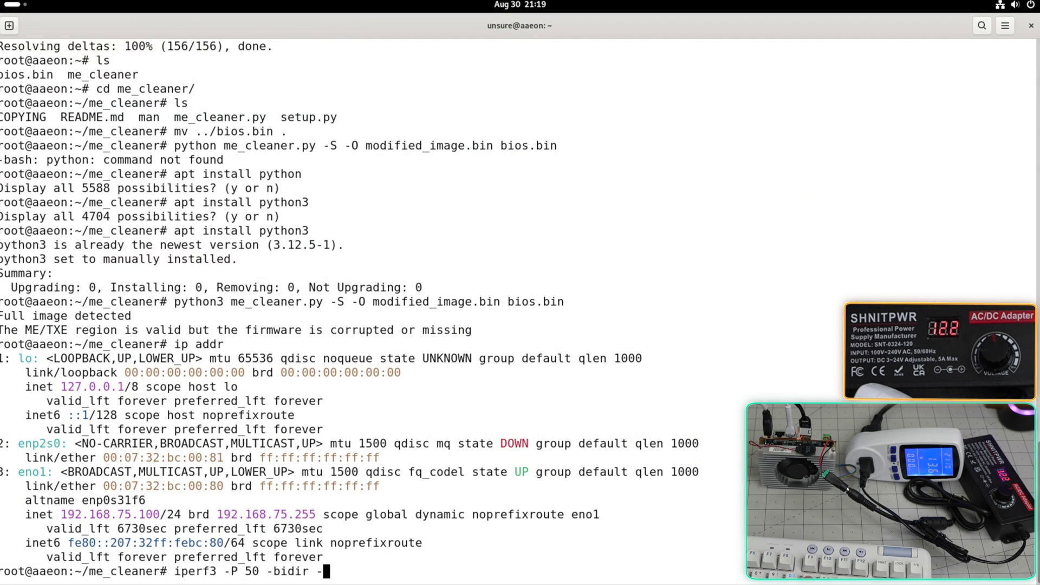
key("Return")
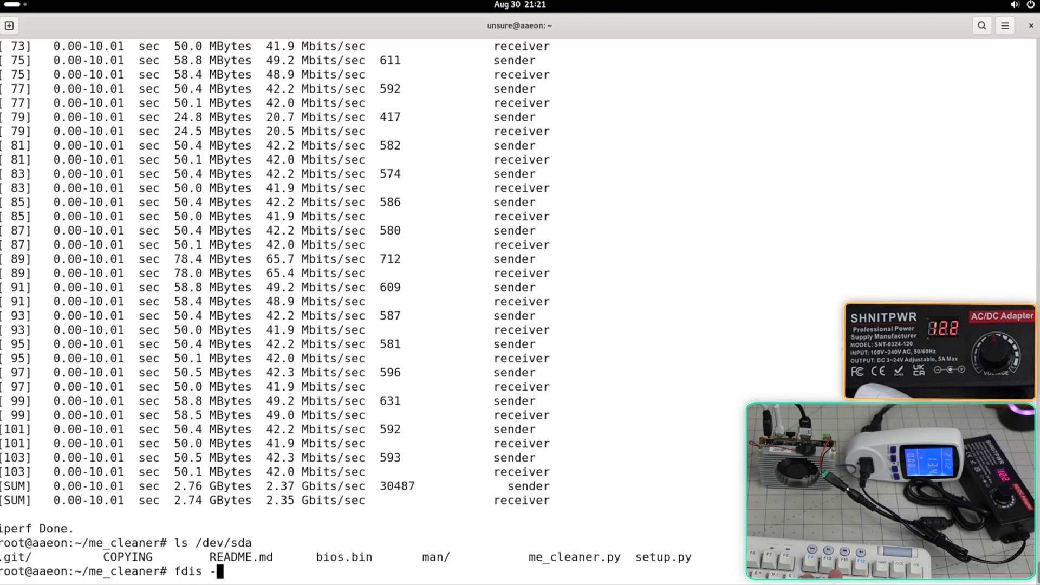
Step: List the disks with fdisk -l, showing the Samsung SSD 990 PRO 4TB partitions
type("l")
key("Return")
type("fdisk -l")
key("Return")
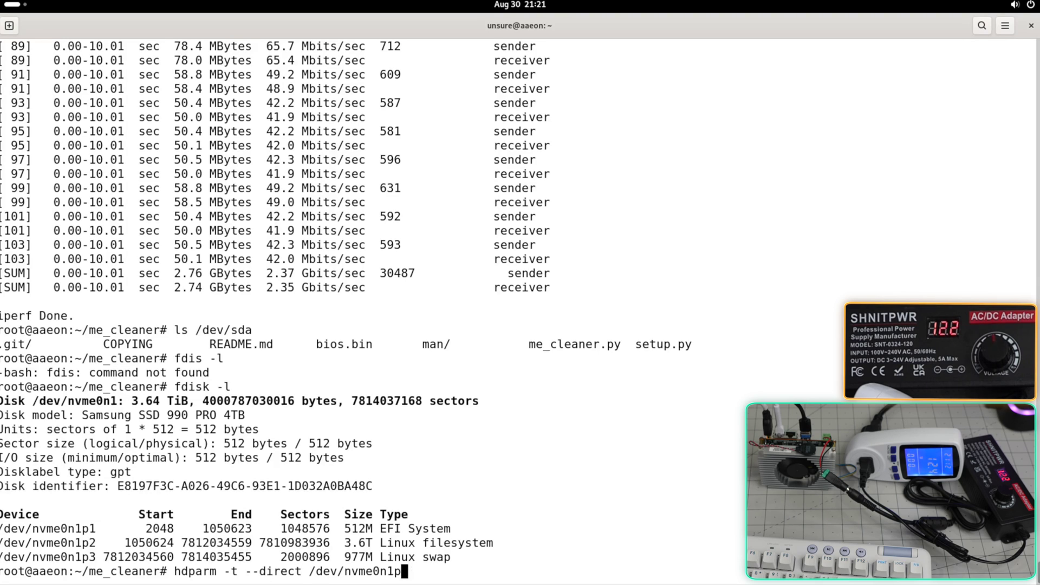
Step: Measure direct reads from /dev/nvme0n1p2 with hdparm, reaching 2265.43 MB/sec
key("Tab")
key("Tab")
key("Tab")
key("Tab")
type("2")
key("Return")
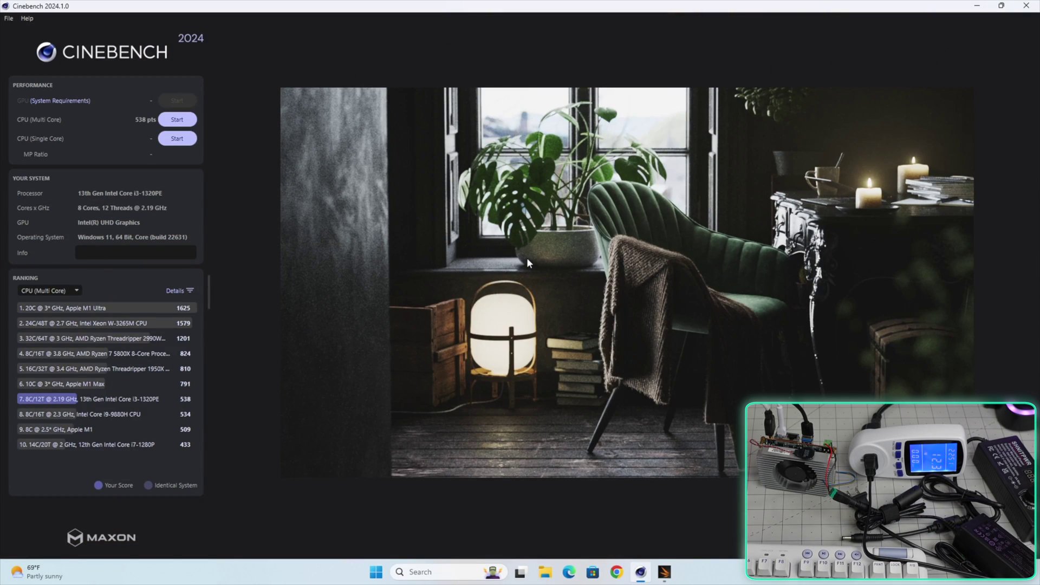
Step: Show 3DMark's CPU Profile results (5077 max threads, 951 single-thread), then open Chrome
left_click(664, 571)
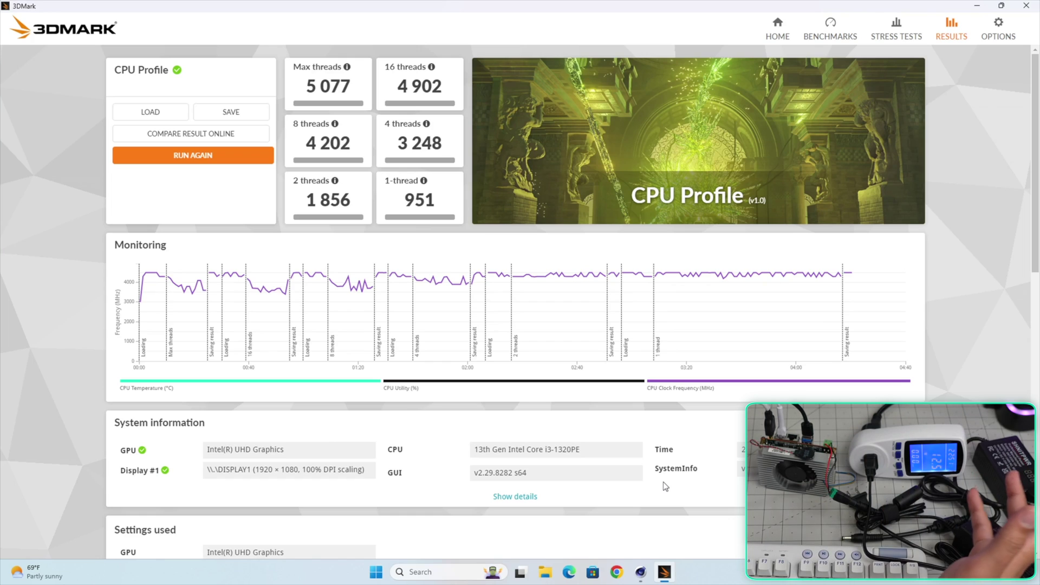
left_click(624, 570)
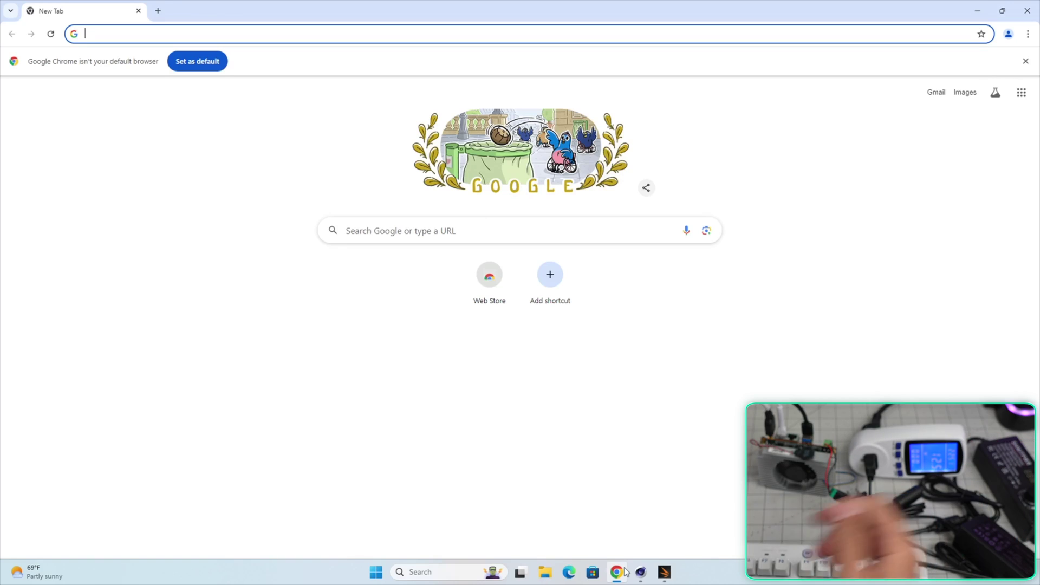
Step: Load google.com in Chrome, then close Chrome and minimize the 3DMark results window
type("google.com")
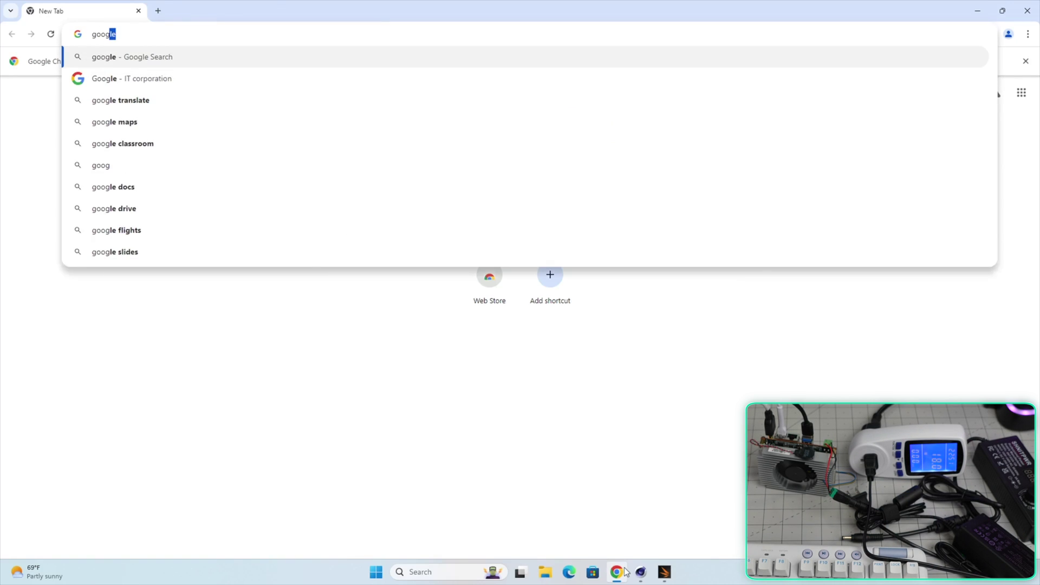
key("Return")
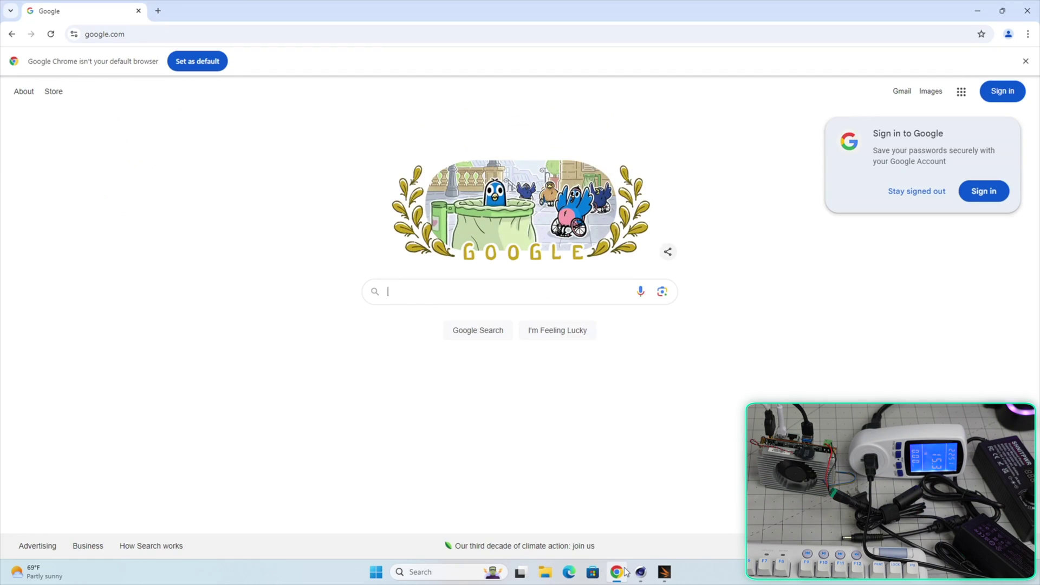
left_click(974, 11)
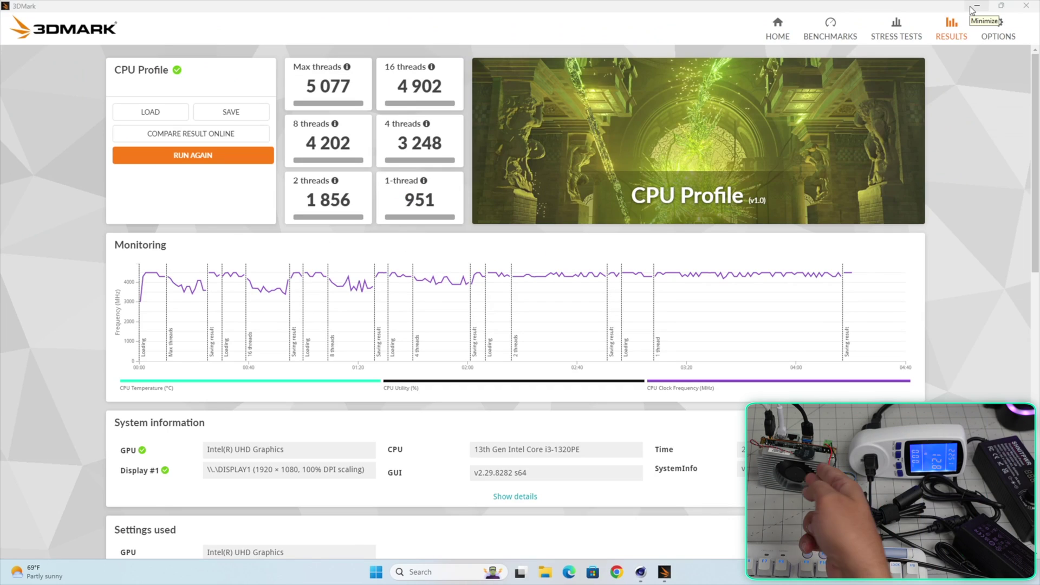
left_click(974, 8)
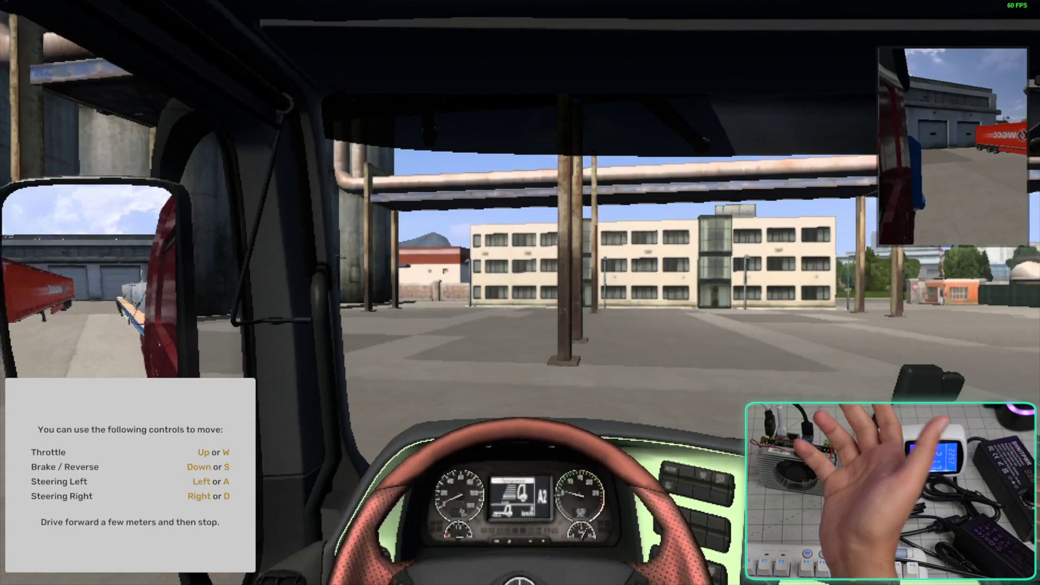
Step: Drive the truck forward across the depot with W, steering right with D toward the office
key("w")
key("d")
key("w")
key("d")
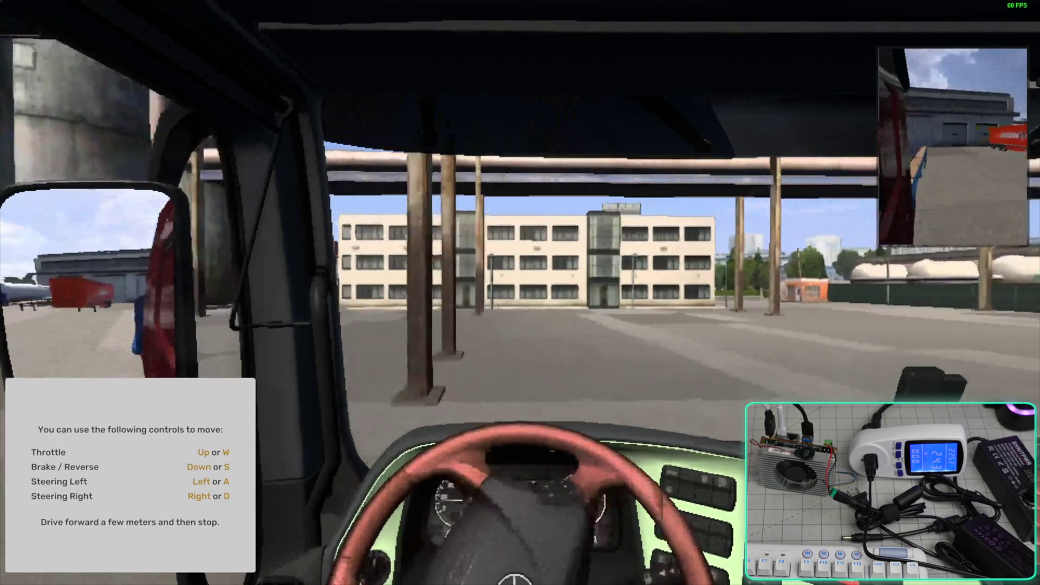
key("w")
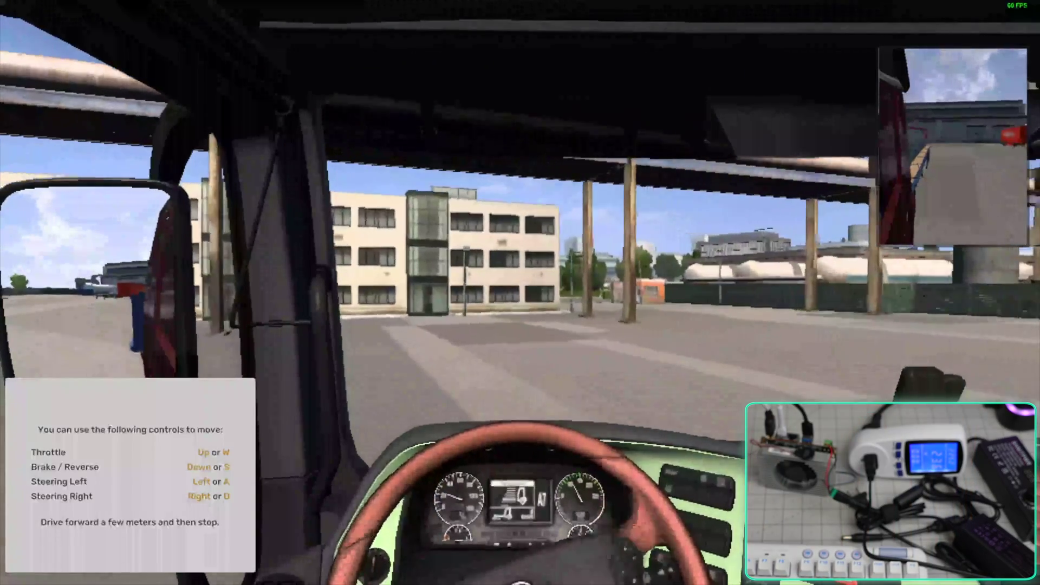
key("w")
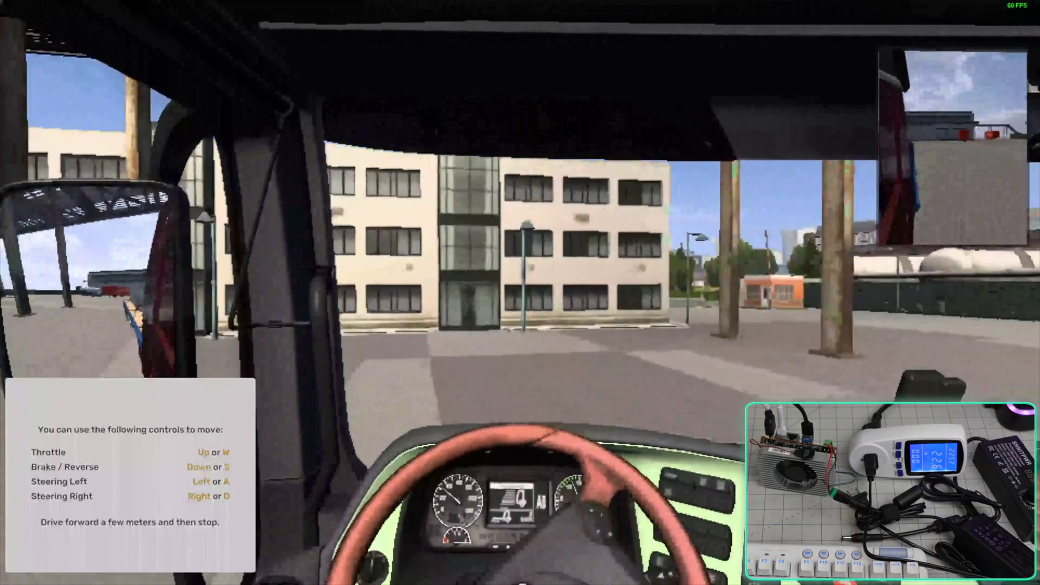